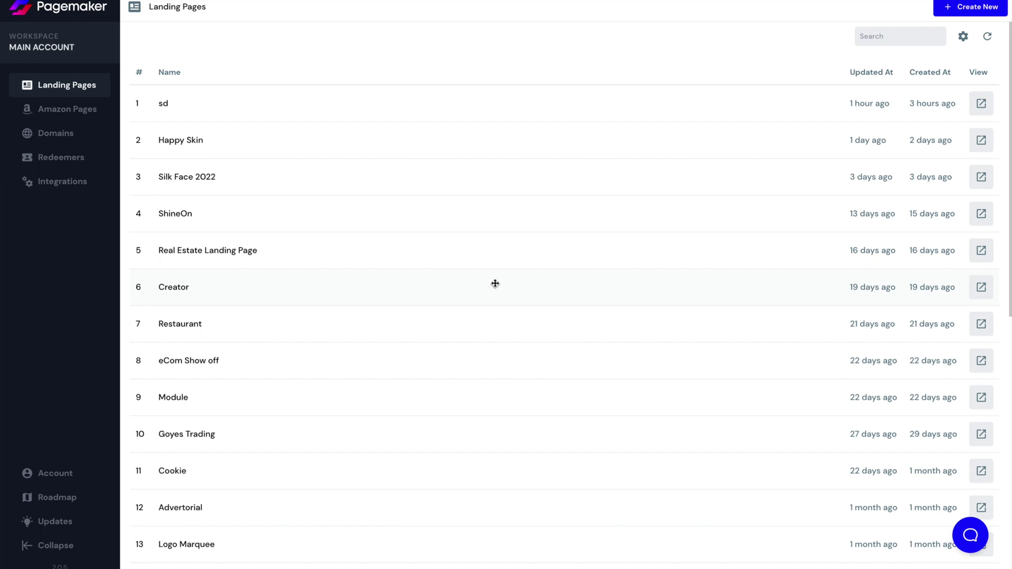
Step: Look at the Amazon Pages list and its Create New form, then return to Amazon Pages
click(464, 99)
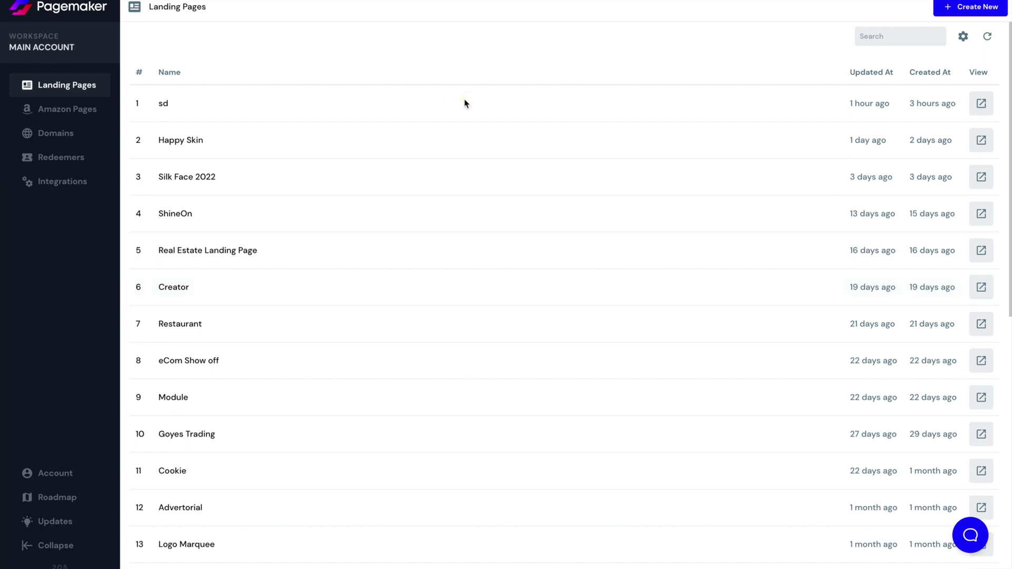
click(69, 111)
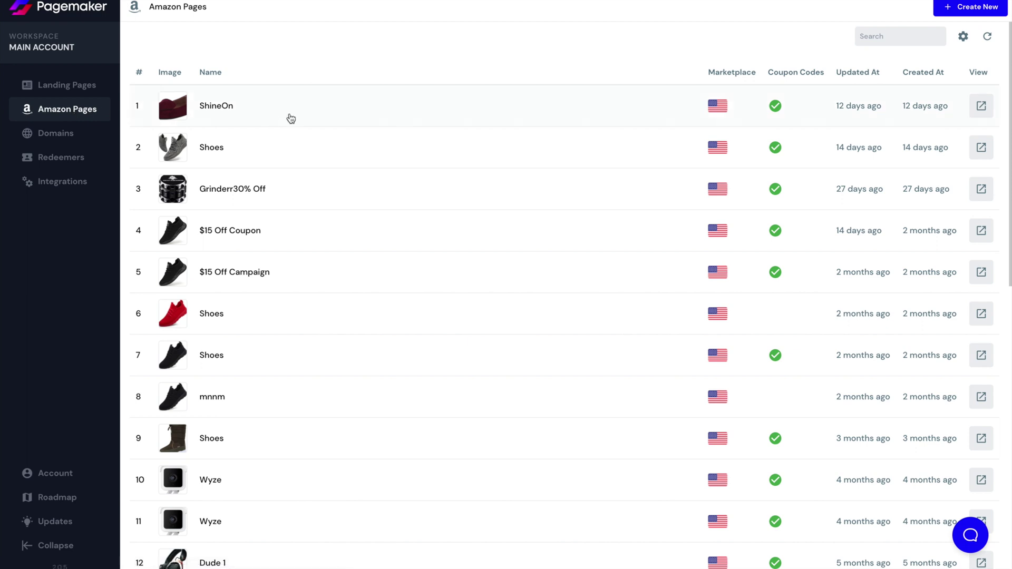
click(957, 14)
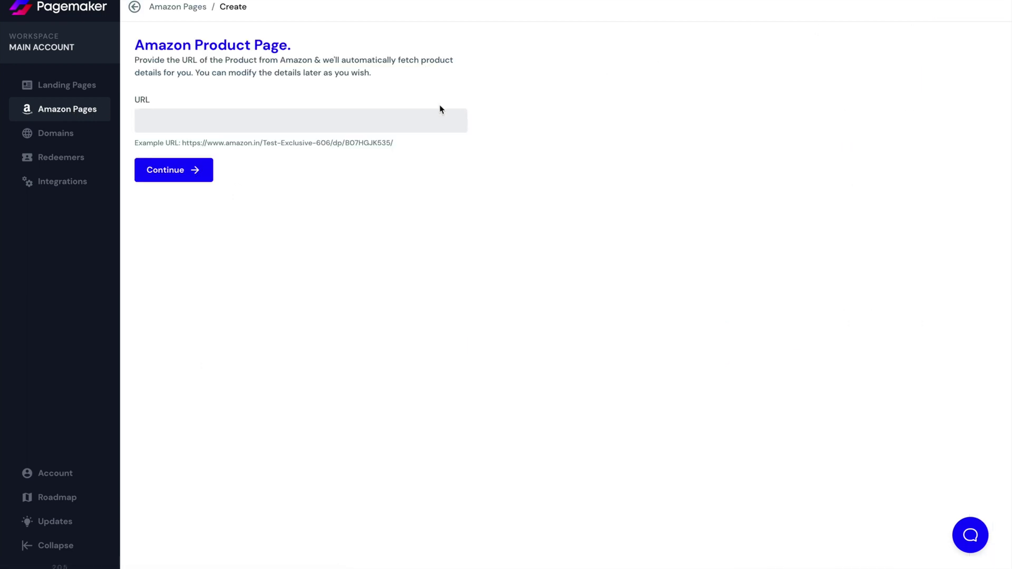
click(427, 118)
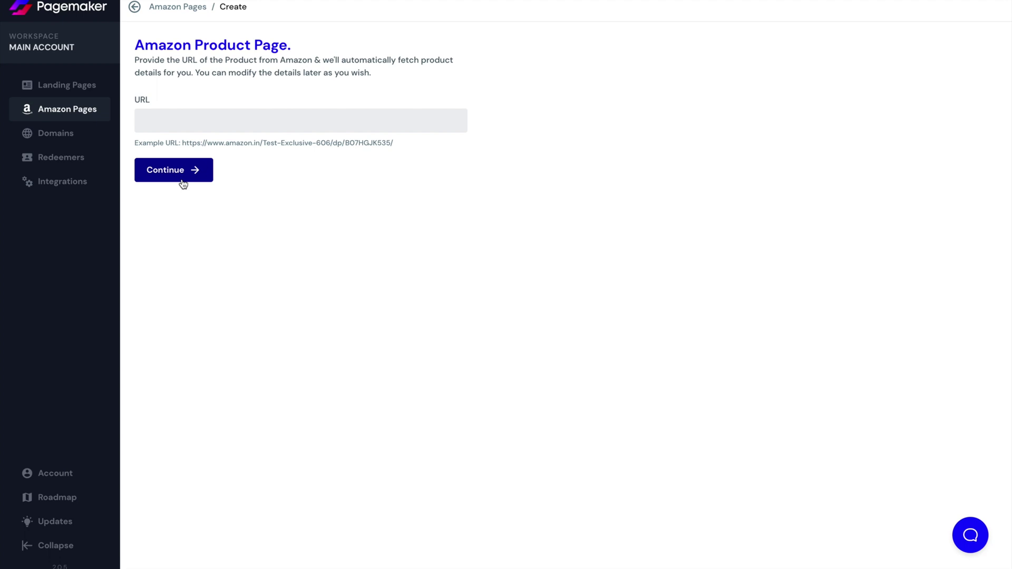
click(77, 85)
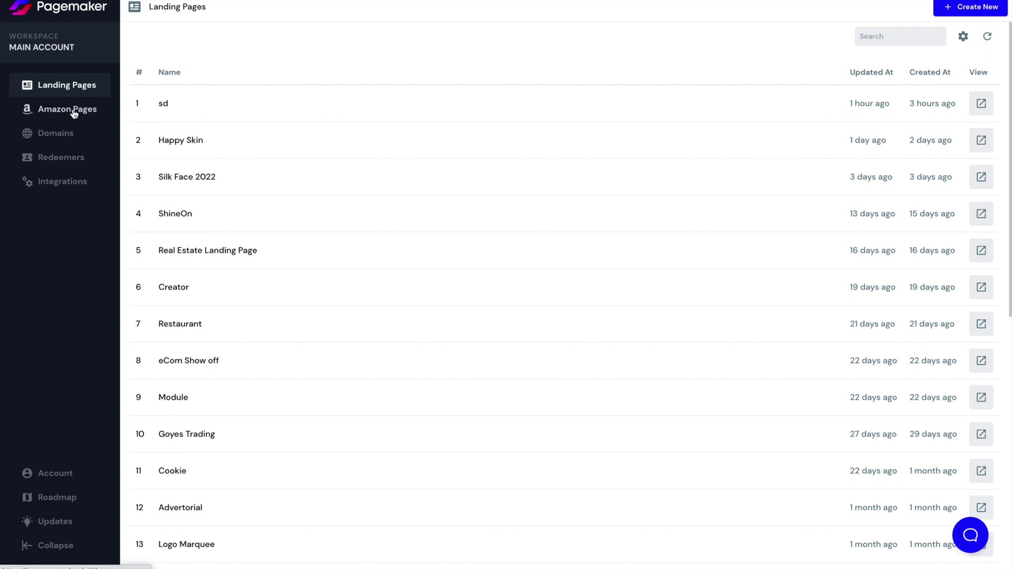
click(74, 112)
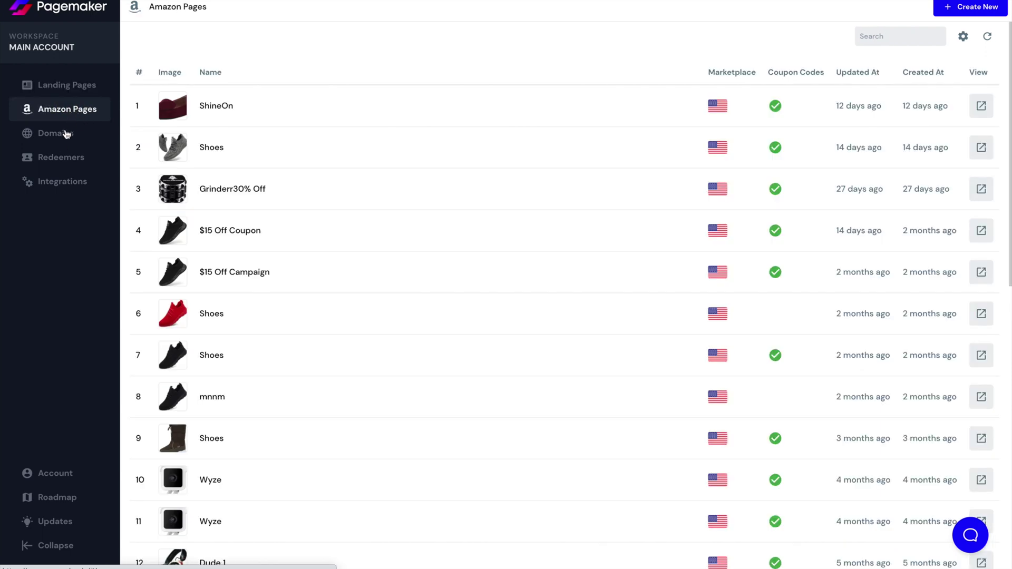
Step: Start a new custom domain with subdomain 'promo' and domain 'shoes.com'
click(64, 138)
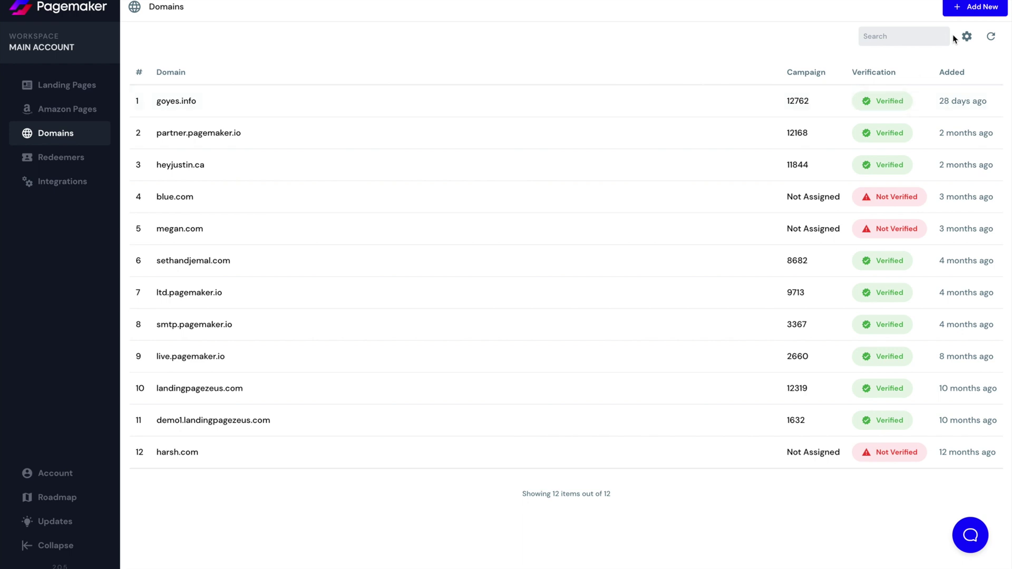
click(966, 14)
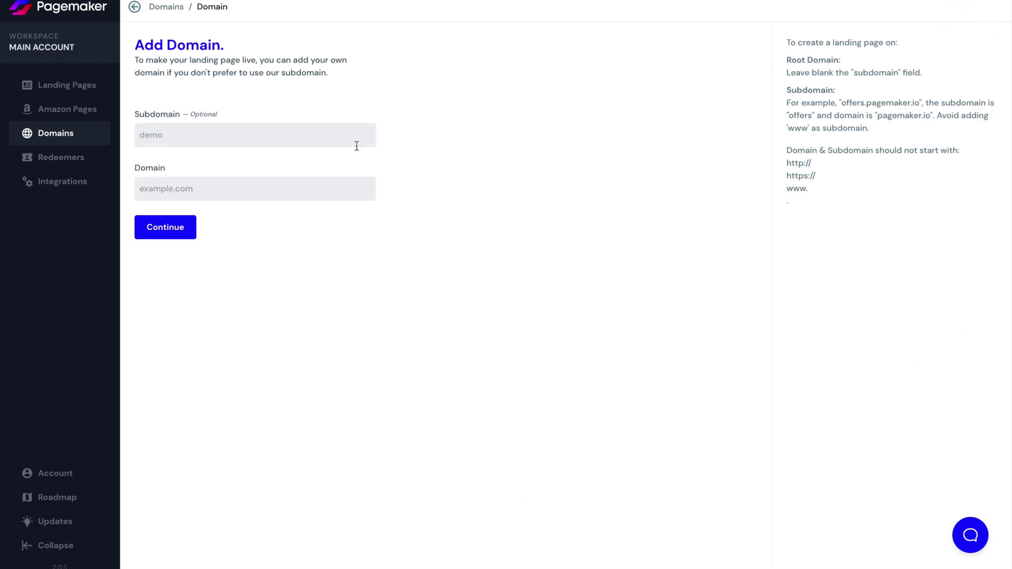
click(356, 142)
text(promo)
click(341, 199)
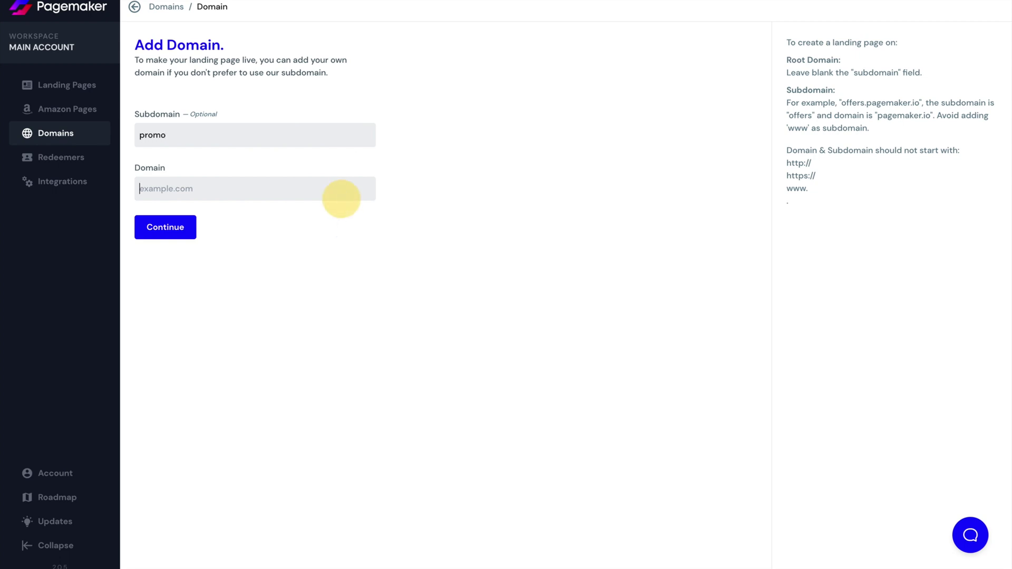
text(shoes.com)
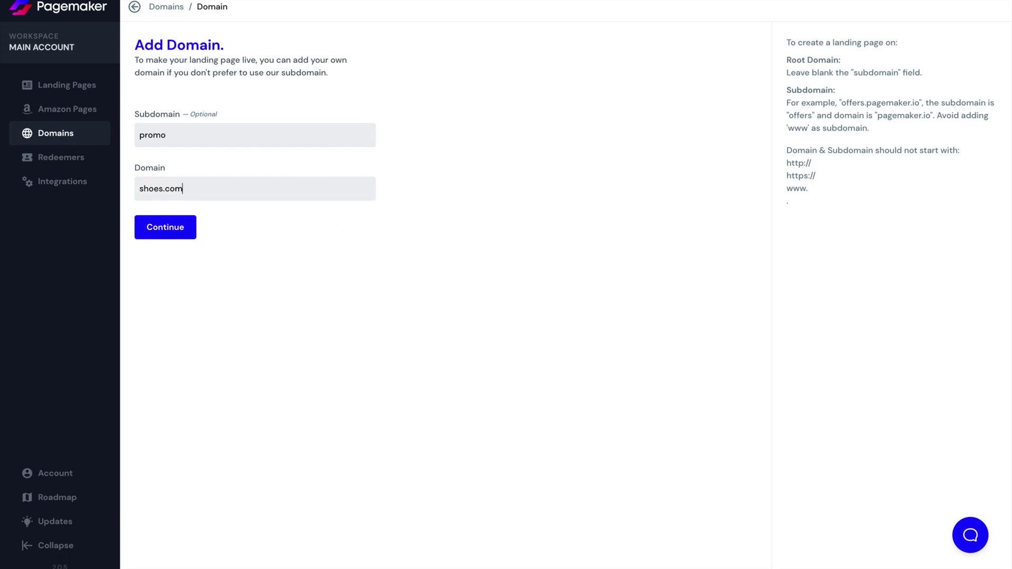
Step: Clear the 'promo' subdomain so it stays blank, then view the Redeemers list
double_click(307, 134)
key(BackSpace)
click(318, 222)
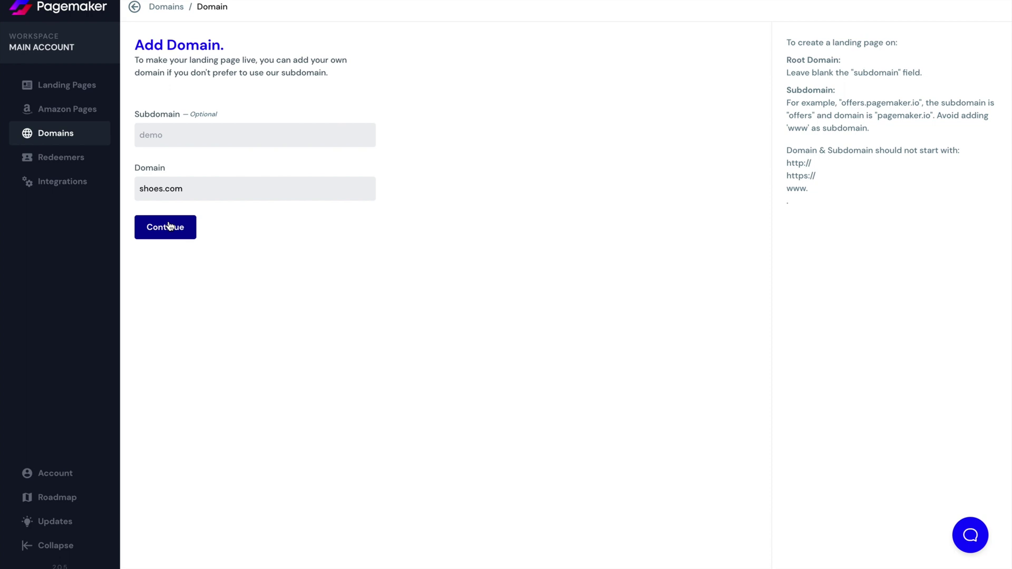
click(86, 160)
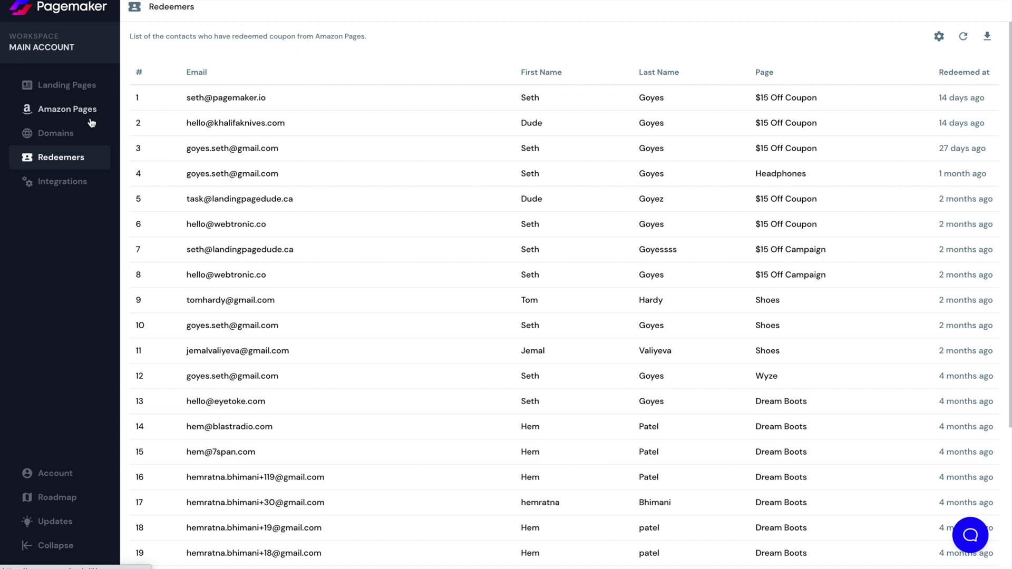
Step: Show the Integrations list with its 10 connected integrations, such as Mailchimp and Zapier
click(62, 182)
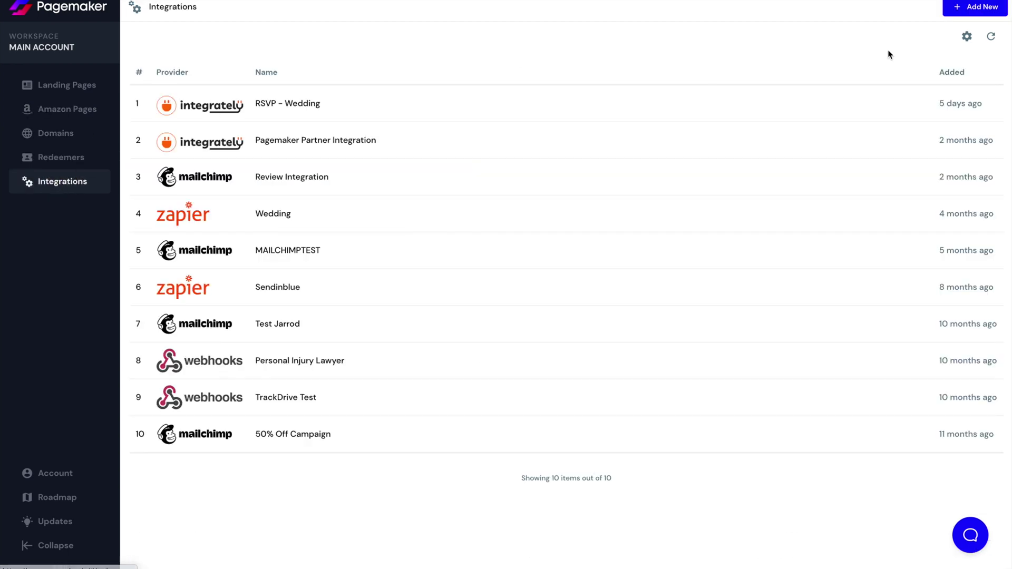
Step: Browse the integration provider cards, then go to the Account Profile page
click(962, 9)
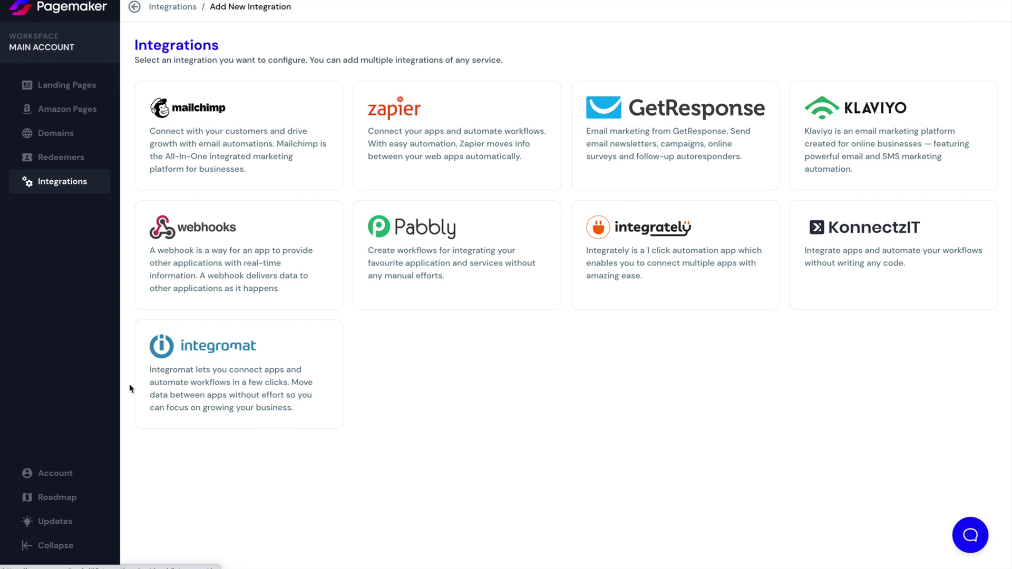
click(50, 475)
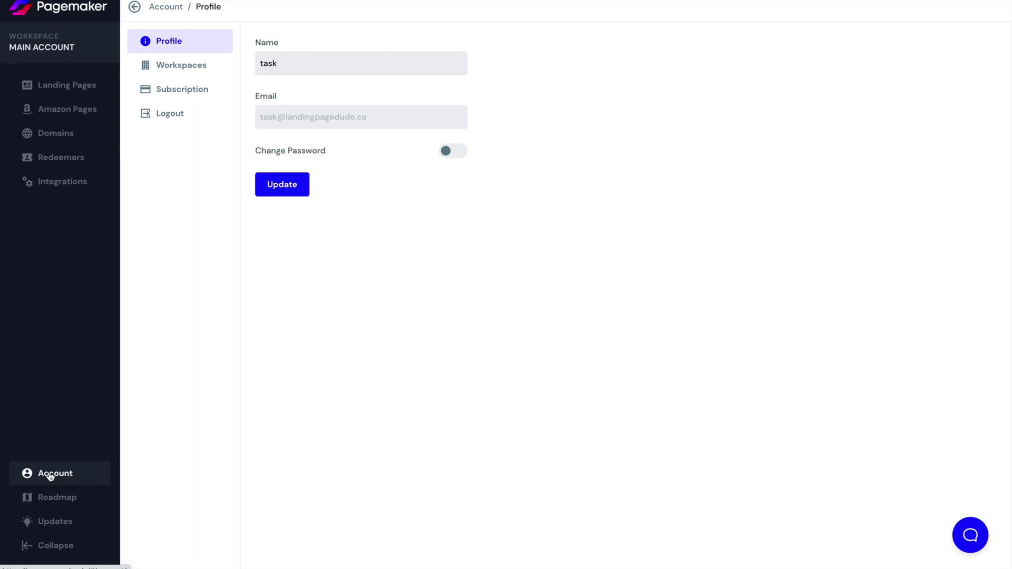
Step: Review the Workspaces tab, the Tier 3 subscription and Updates, then return to Landing Pages
click(188, 62)
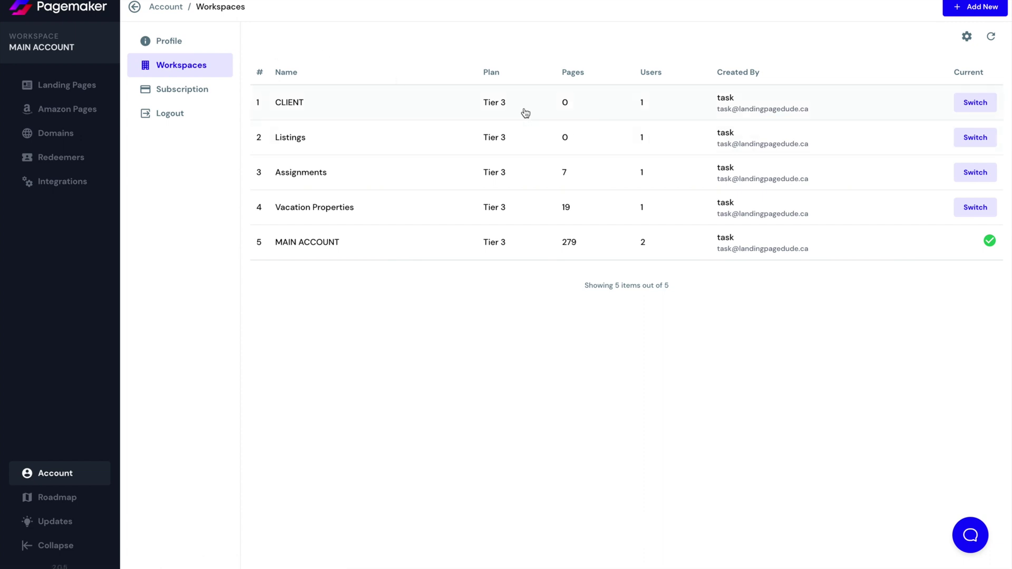
click(184, 92)
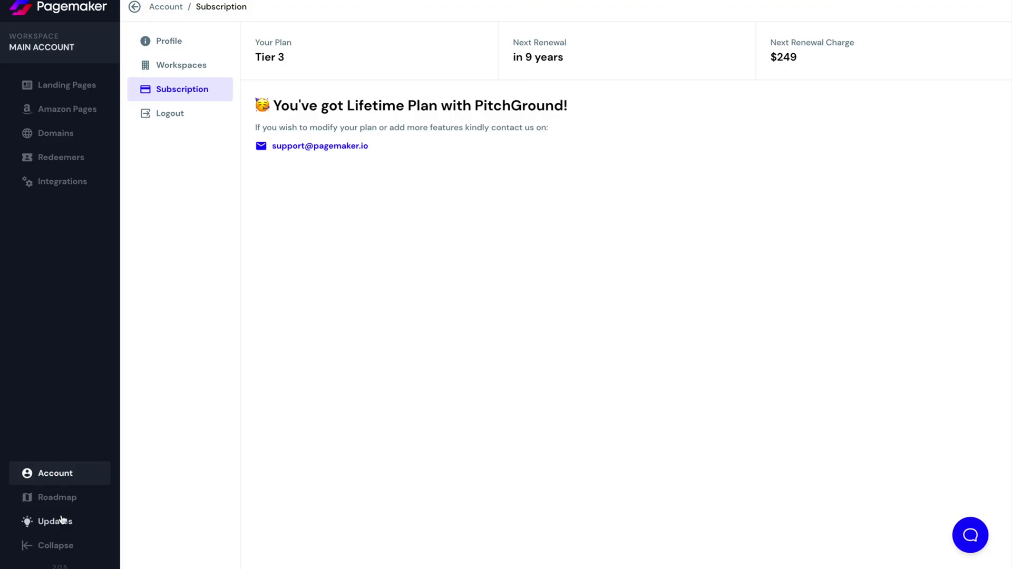
click(61, 520)
click(75, 92)
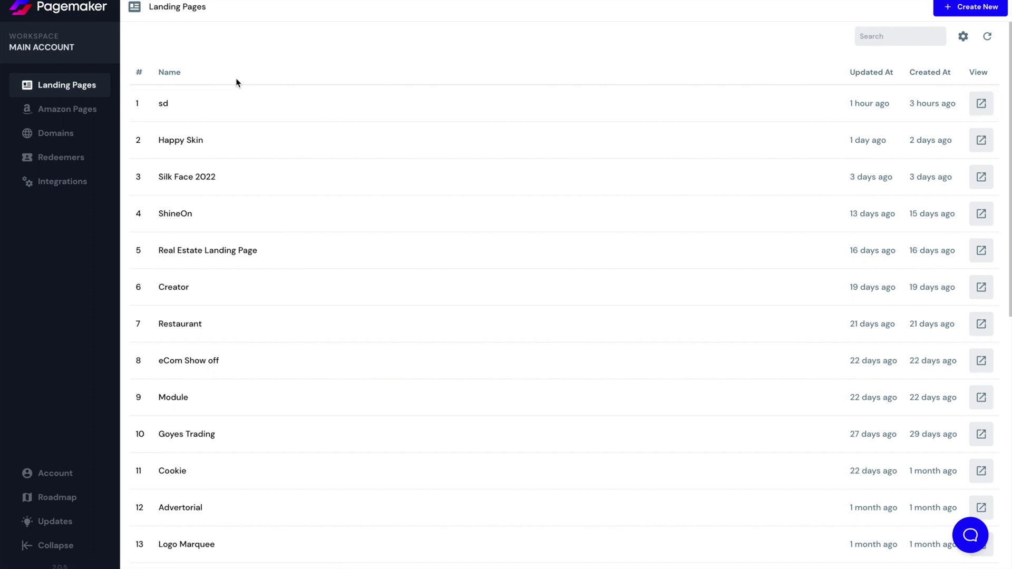
Step: Open the Seth and Jemal campaign from page 3 of Landing Pages and view its empty Export History
click(234, 95)
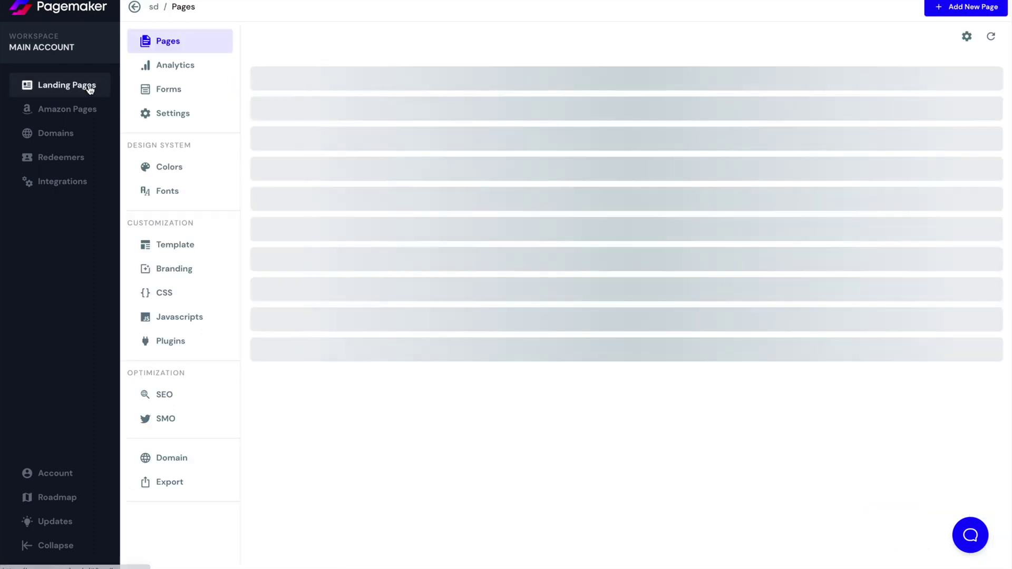
click(90, 89)
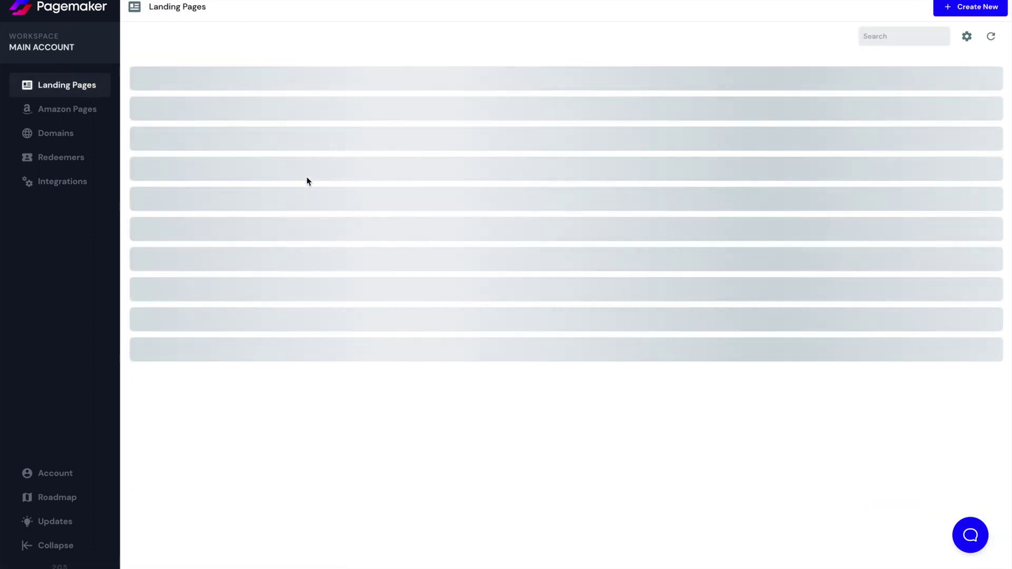
scroll(432, 222, down, 5)
scroll(433, 222, down, 3)
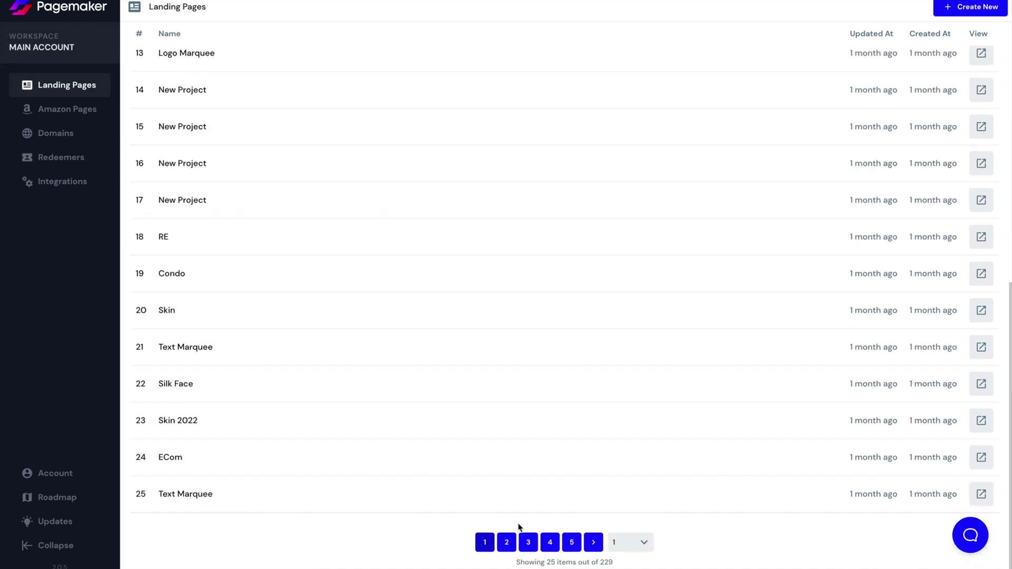
click(538, 542)
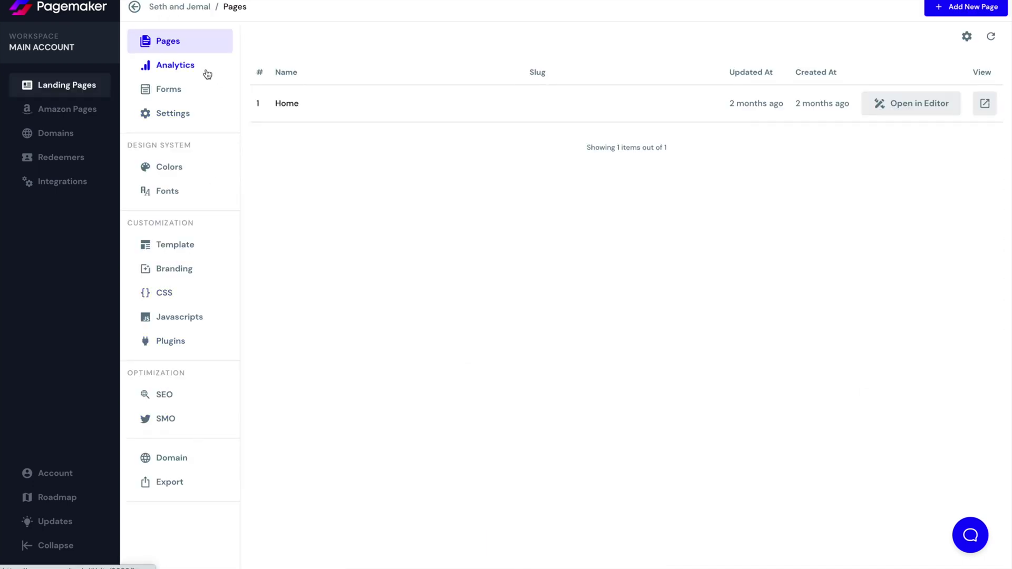
drag(252, 8, 148, 8)
click(347, 159)
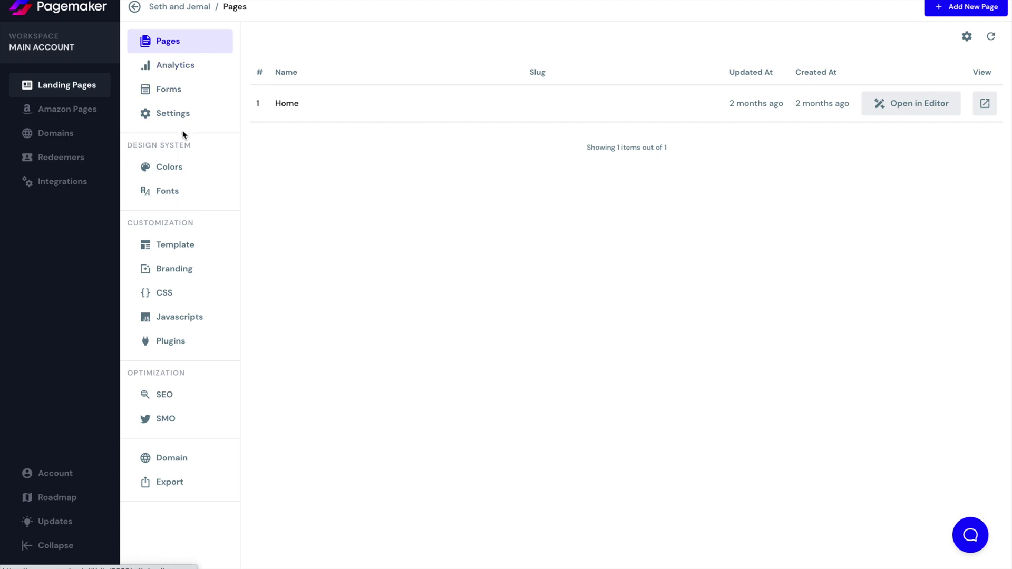
click(171, 481)
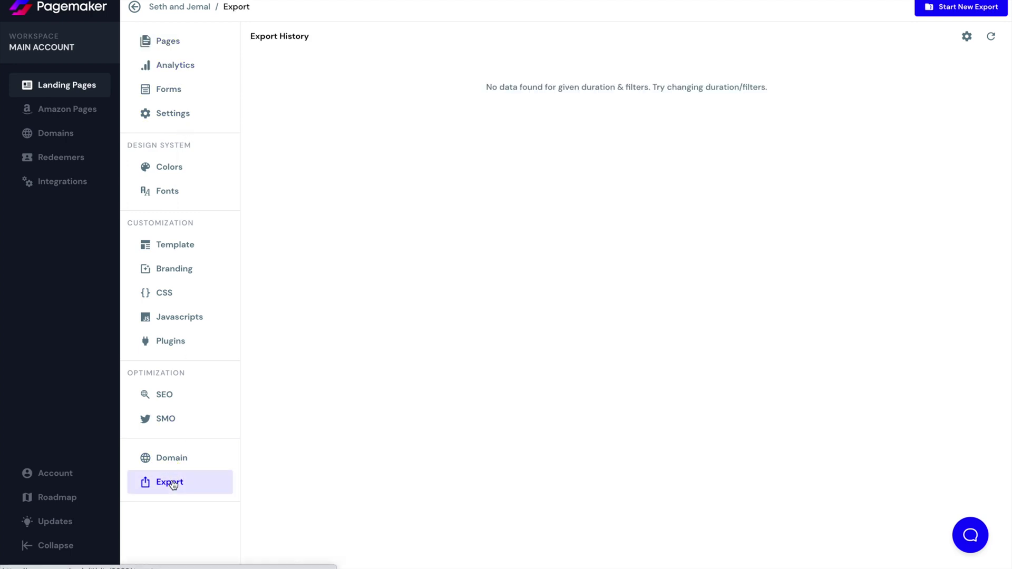
Step: Check the campaign's Domain settings, keeping sethandjemal.com as the custom domain, then view SMO
click(178, 458)
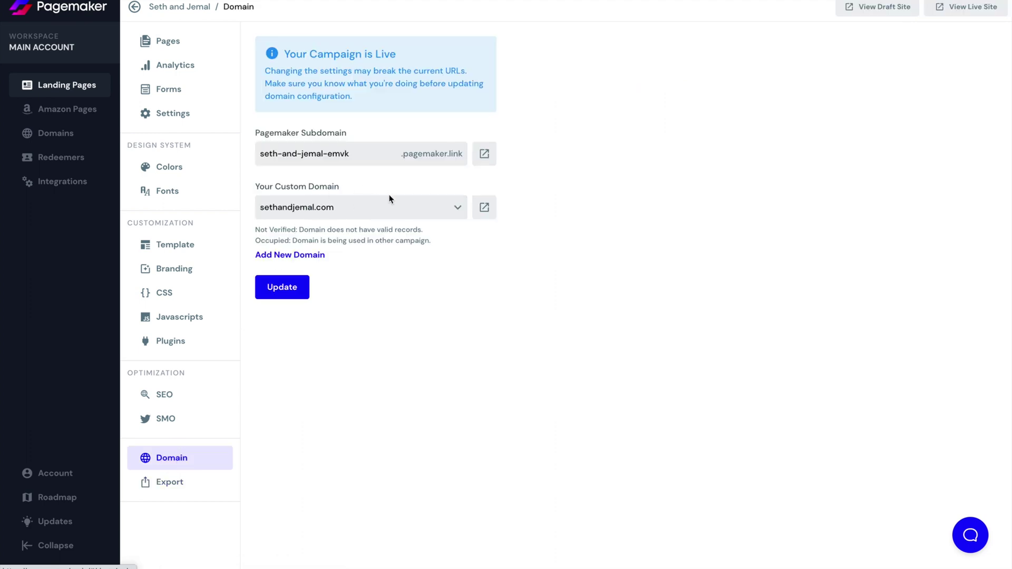
click(400, 207)
click(404, 209)
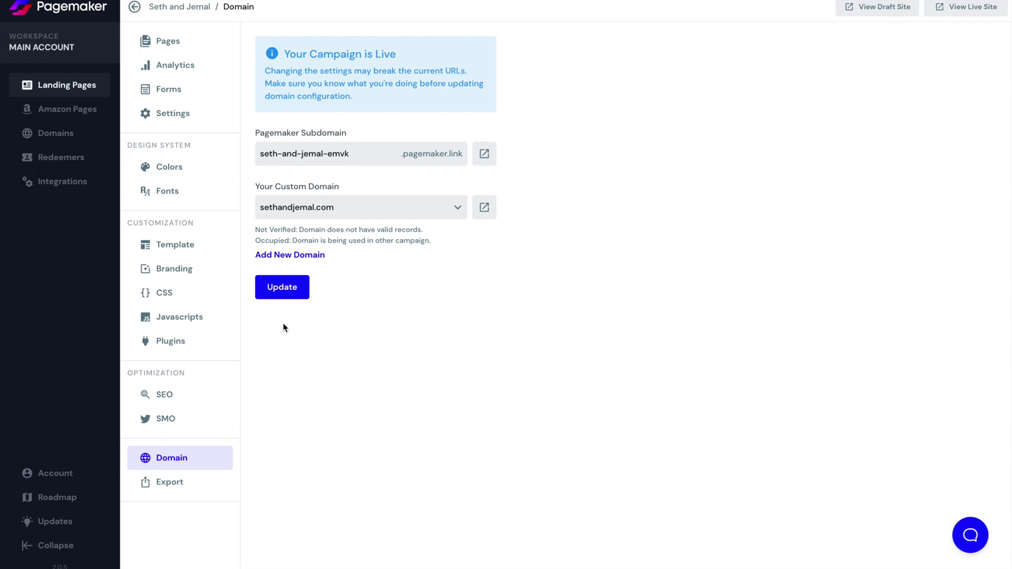
click(194, 428)
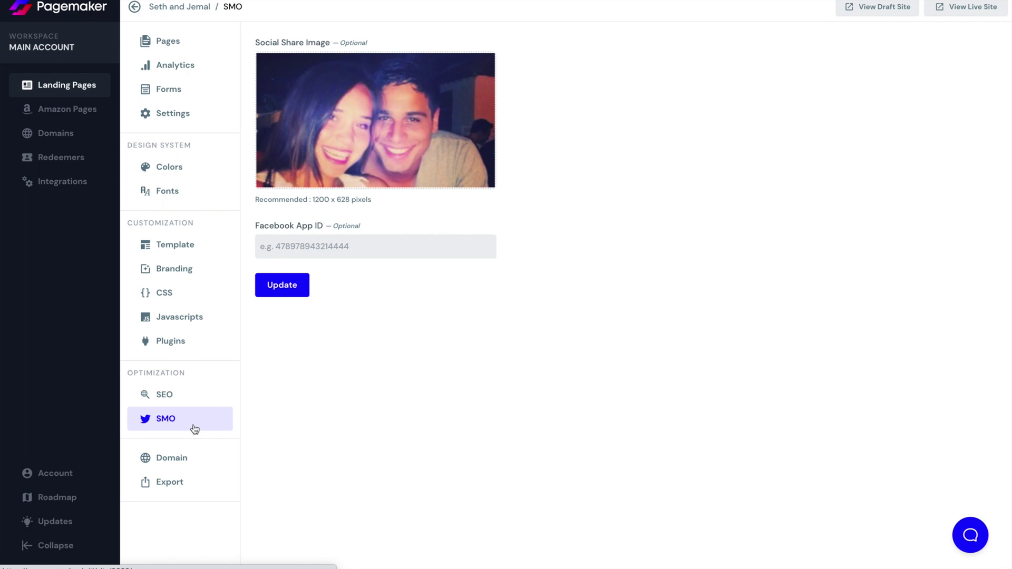
Step: Enter 'wedding, greece, 2022' in the campaign's SEO Keywords field
click(194, 396)
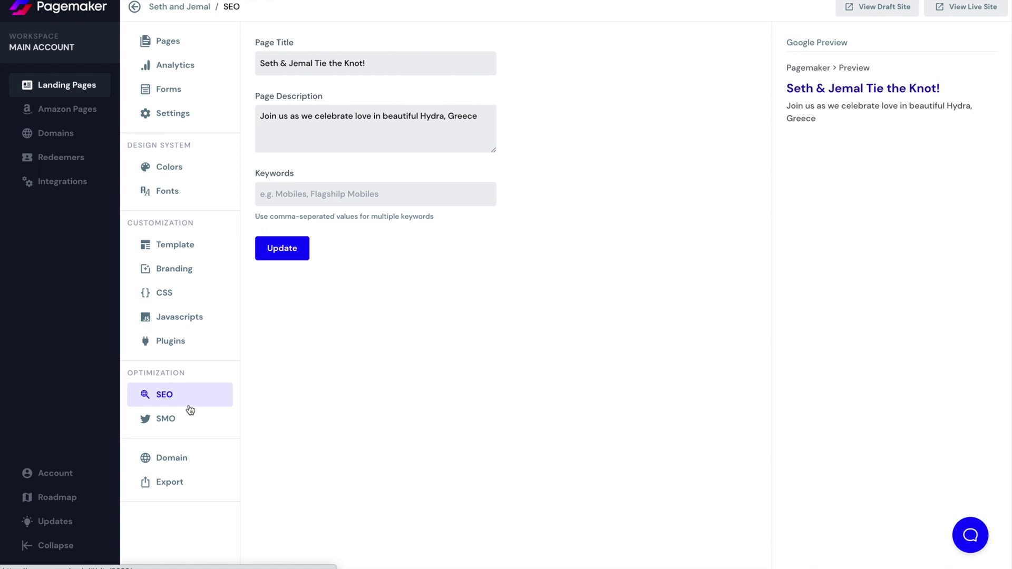
click(177, 427)
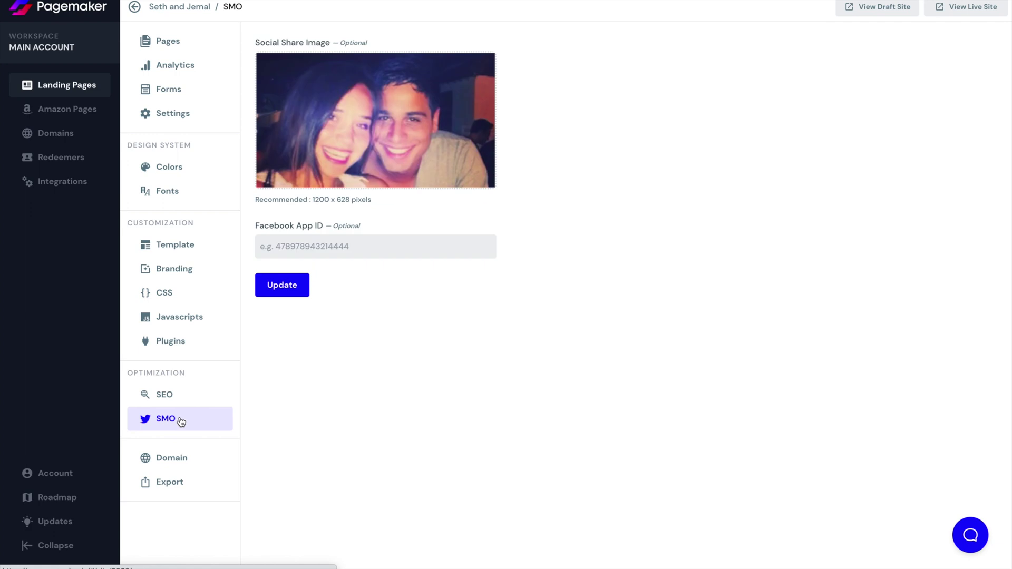
click(186, 401)
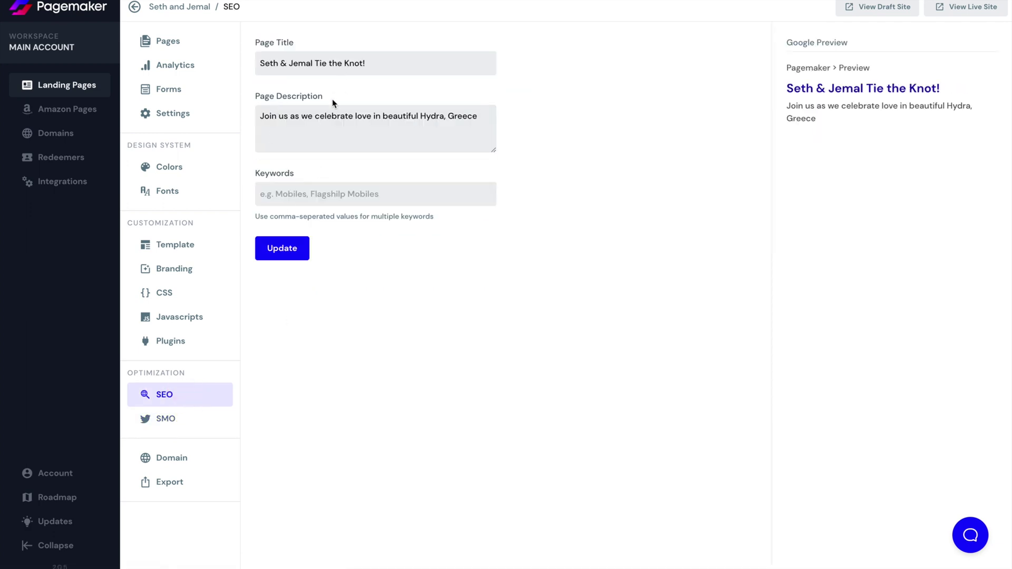
click(338, 196)
text(wedding, gree)
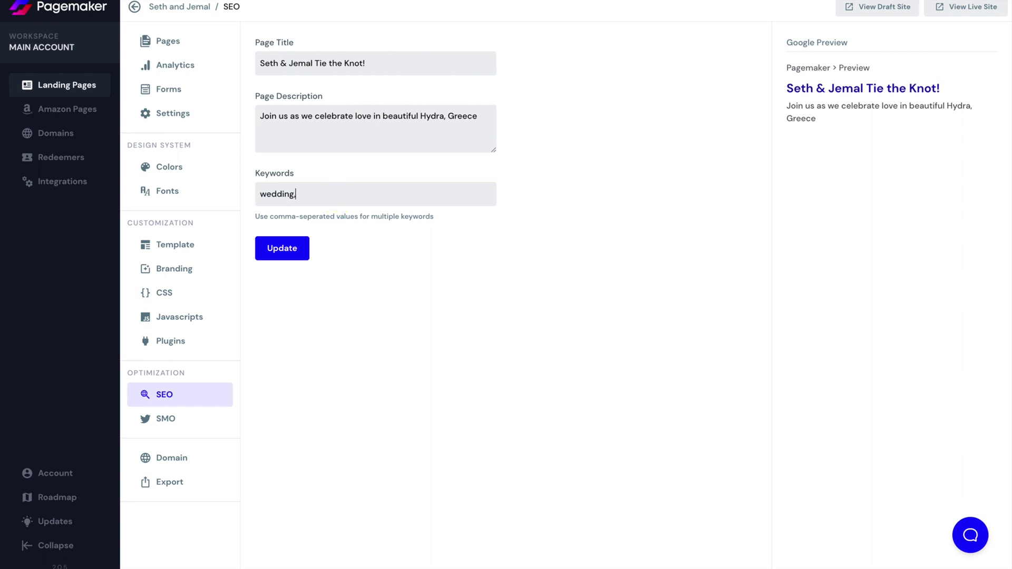
text(ce, 2022)
Step: Review the campaign's Plugins list and its Facebook Pixel settings
click(177, 352)
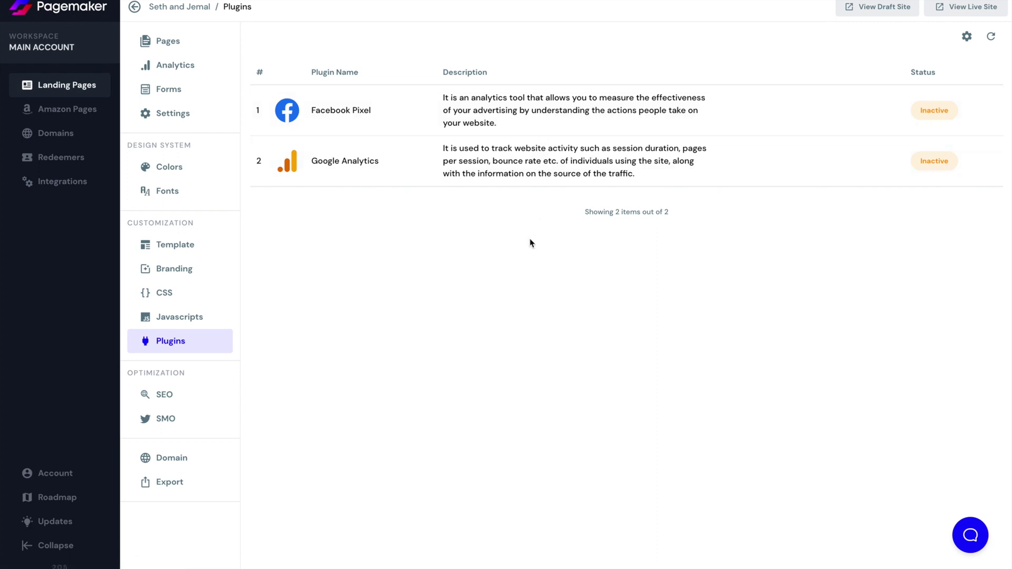
click(405, 123)
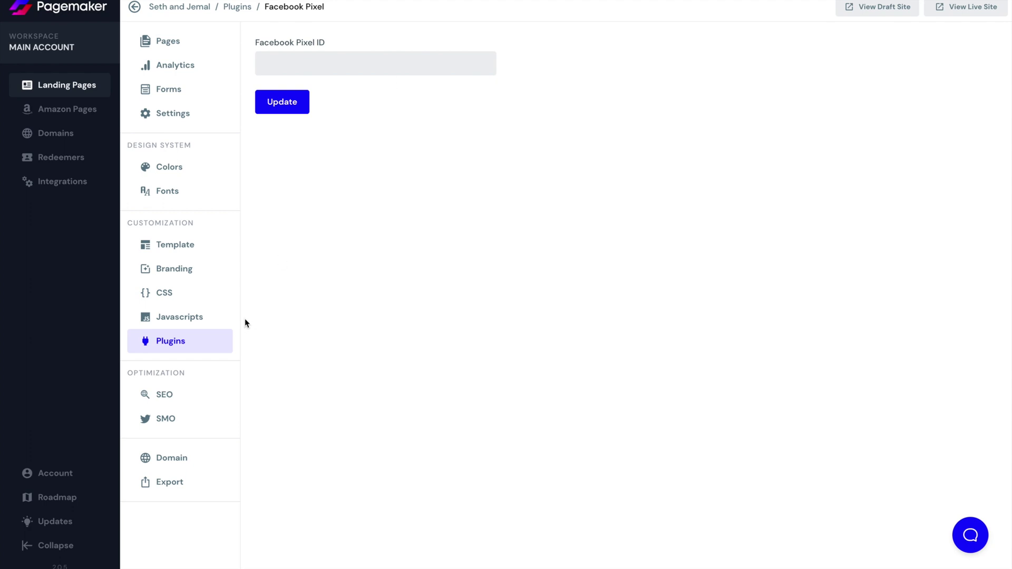
click(208, 323)
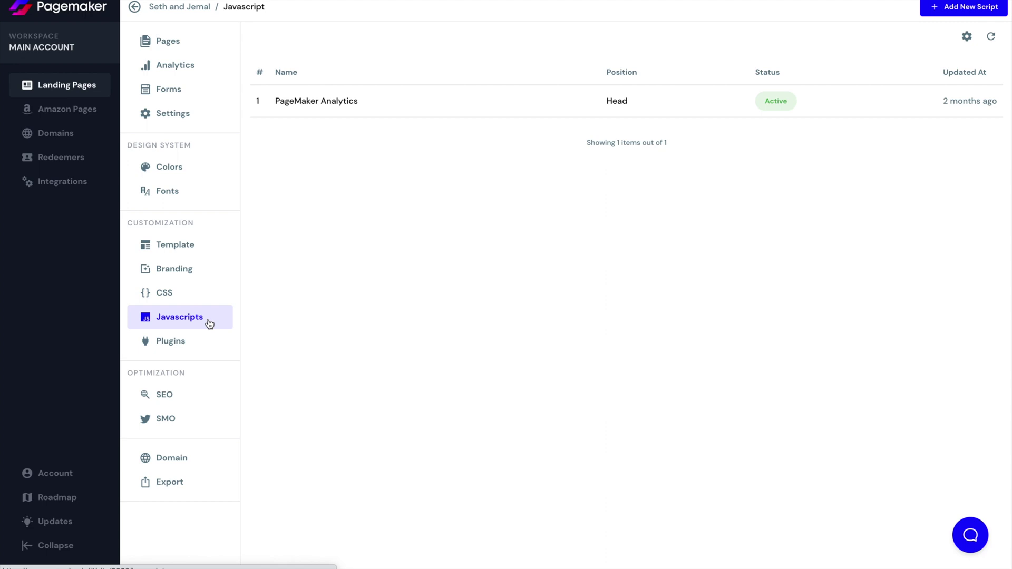
Step: Add a new Javascript named 'Live Chat', then move on to the CSS editor
click(970, 7)
click(325, 61)
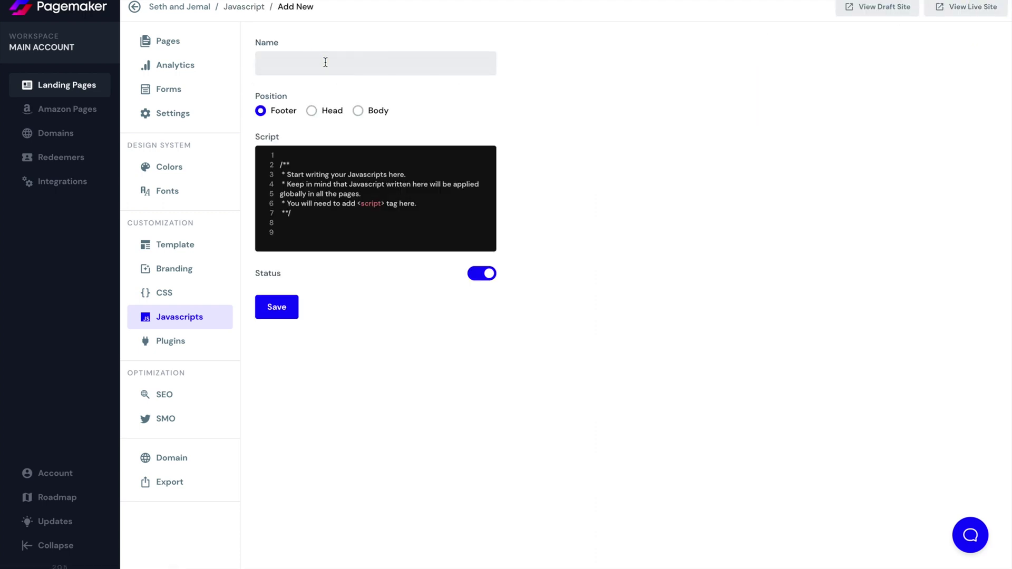
text(Live Chat)
drag(305, 213, 291, 182)
click(316, 216)
click(201, 294)
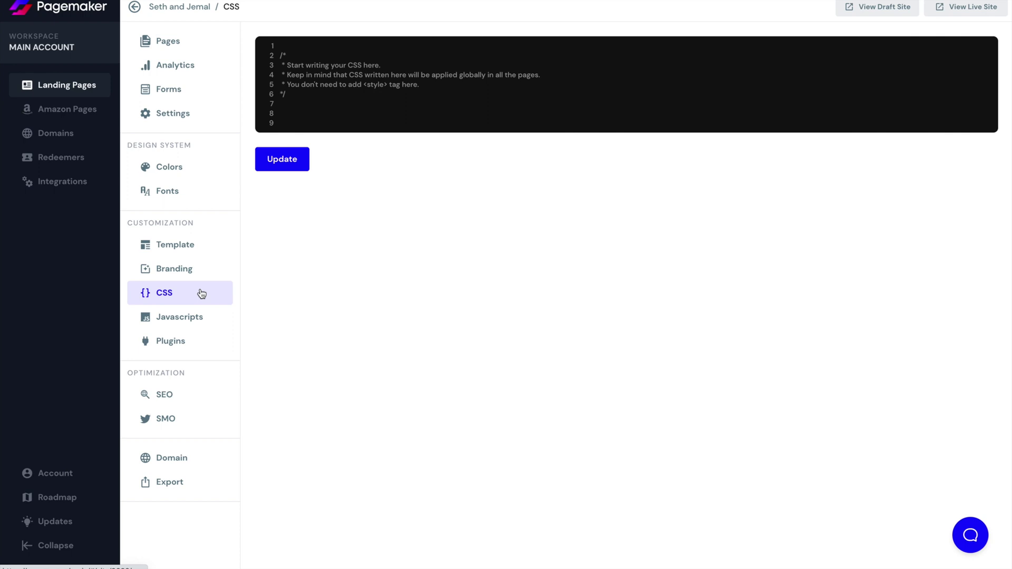
Step: Look through Branding and the template gallery, ending on Fonts set to DM Sans, bold 700
click(195, 269)
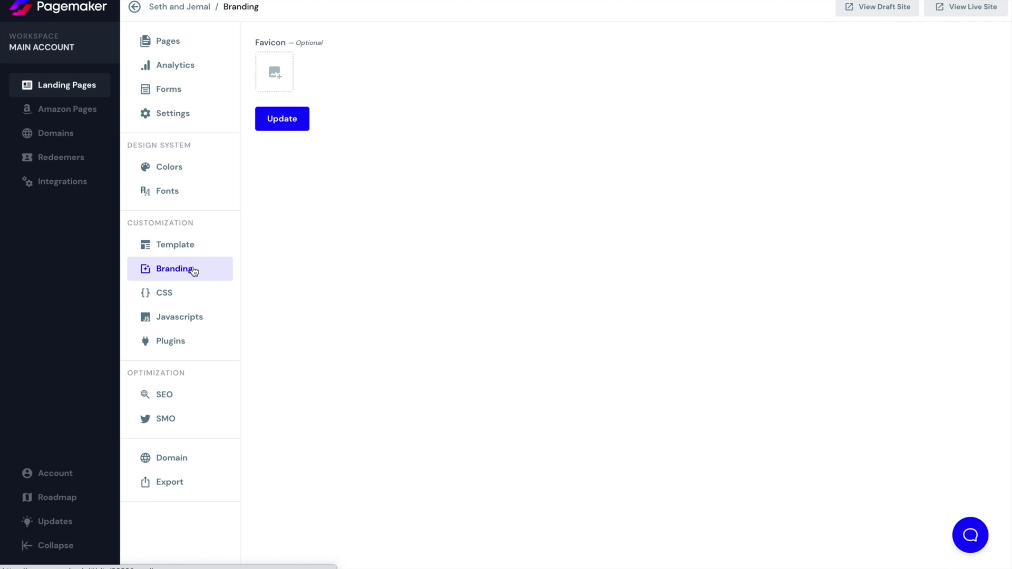
click(198, 253)
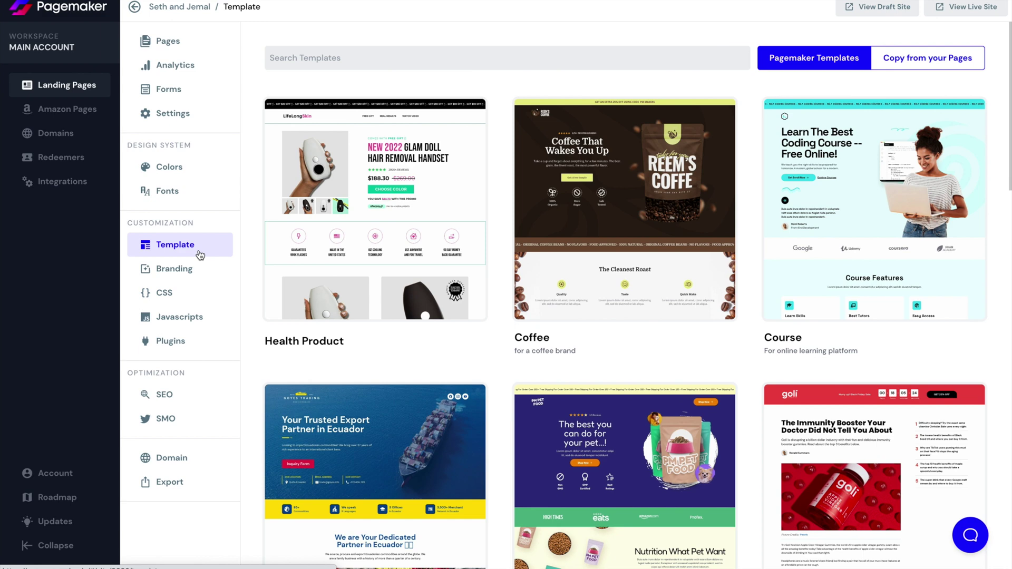
click(190, 202)
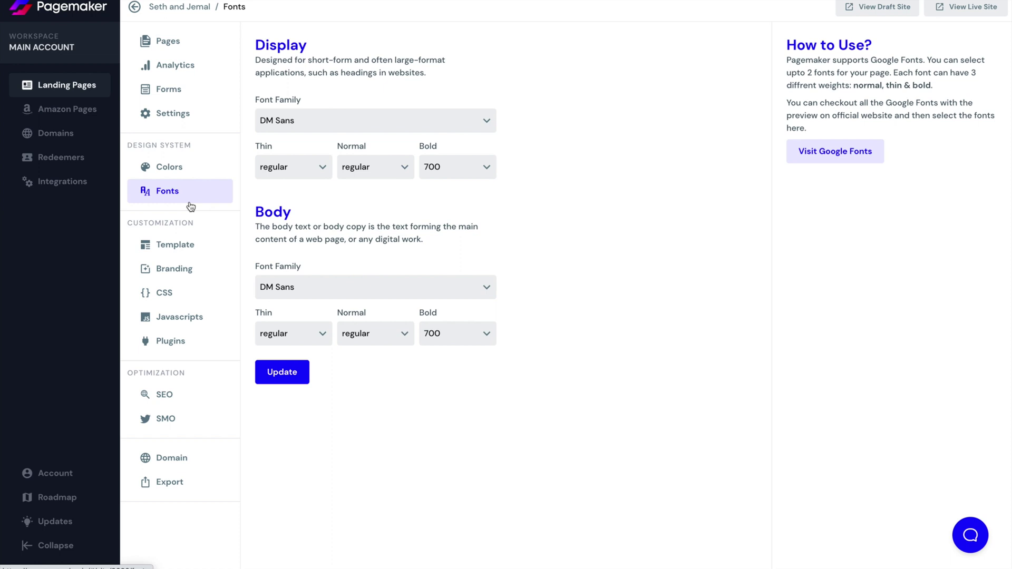
Step: Keep DM Sans as the display font family and view the blue and teal brand colours
click(457, 117)
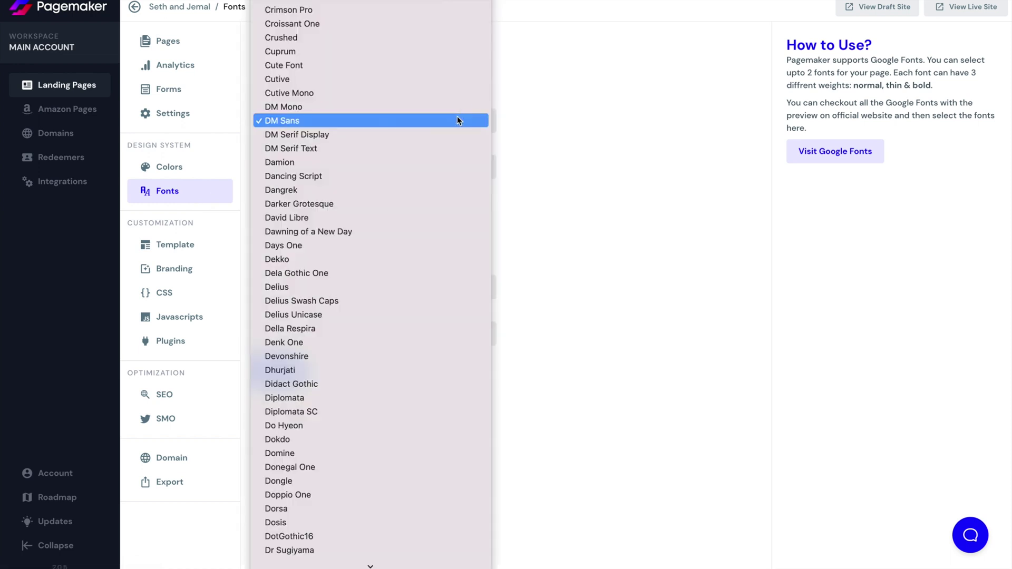
click(593, 130)
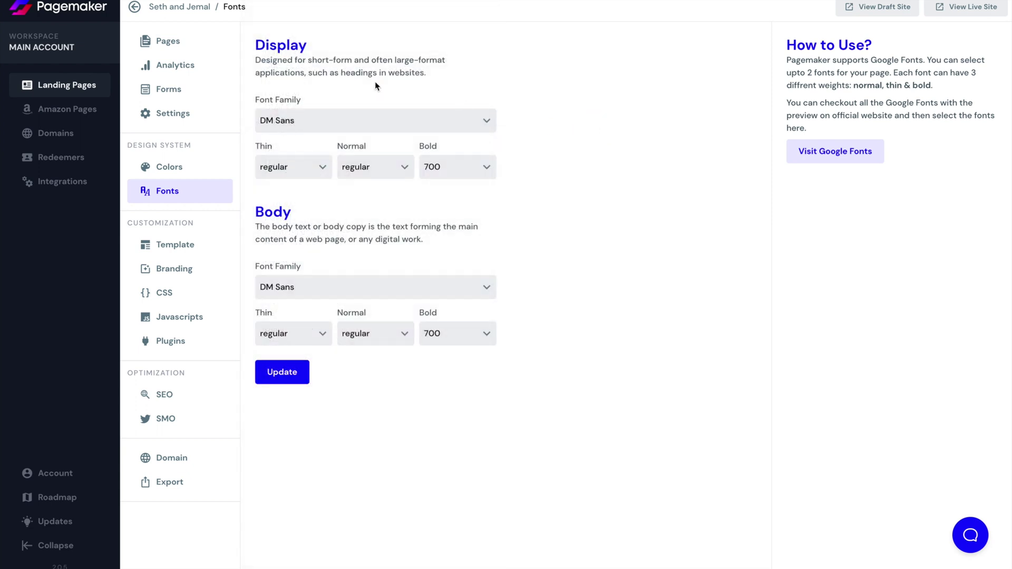
click(334, 46)
click(181, 168)
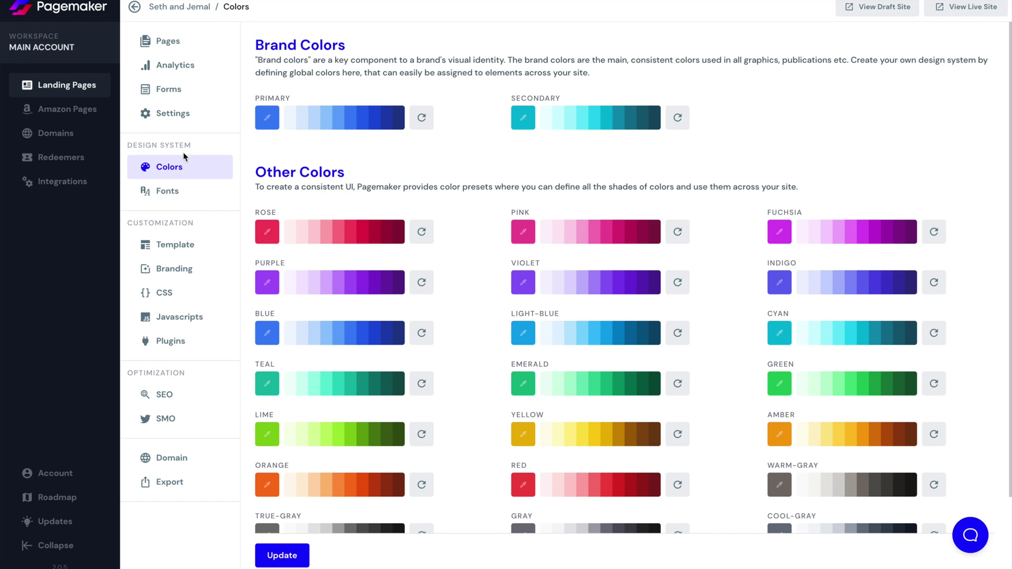
Step: Review the site name and description, then view the RSVP Form and Form entry counts
click(187, 120)
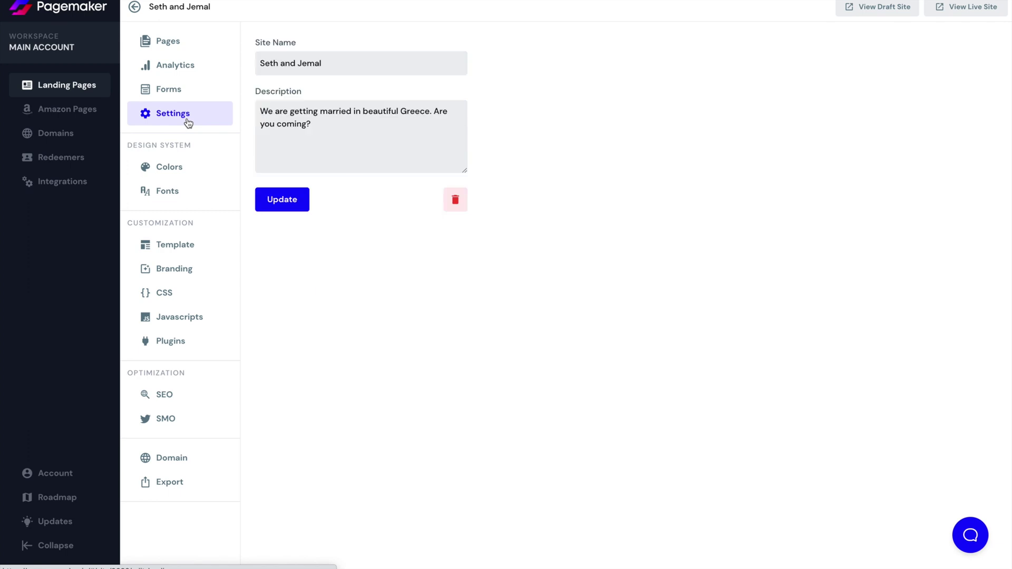
triple_click(301, 63)
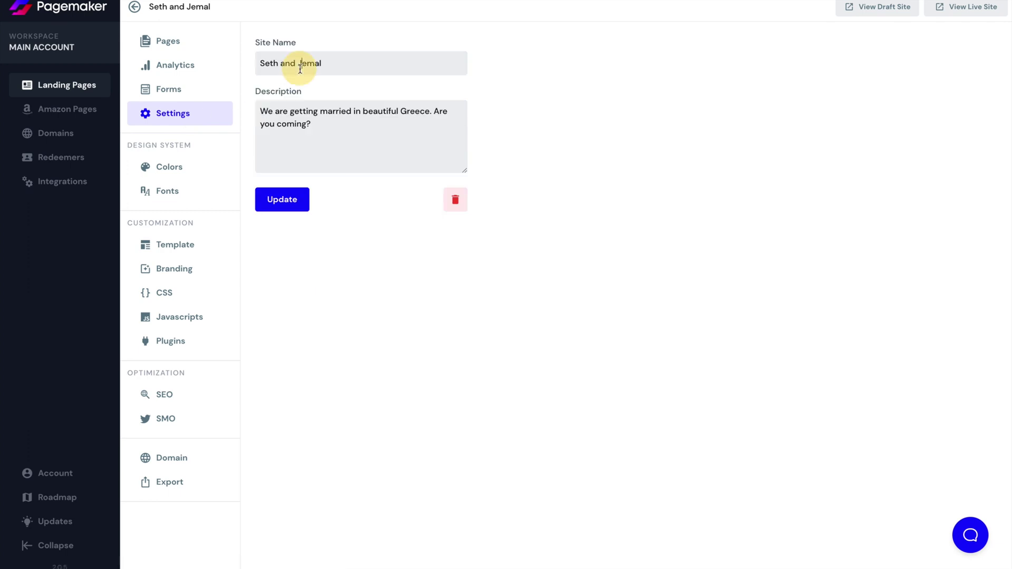
triple_click(297, 123)
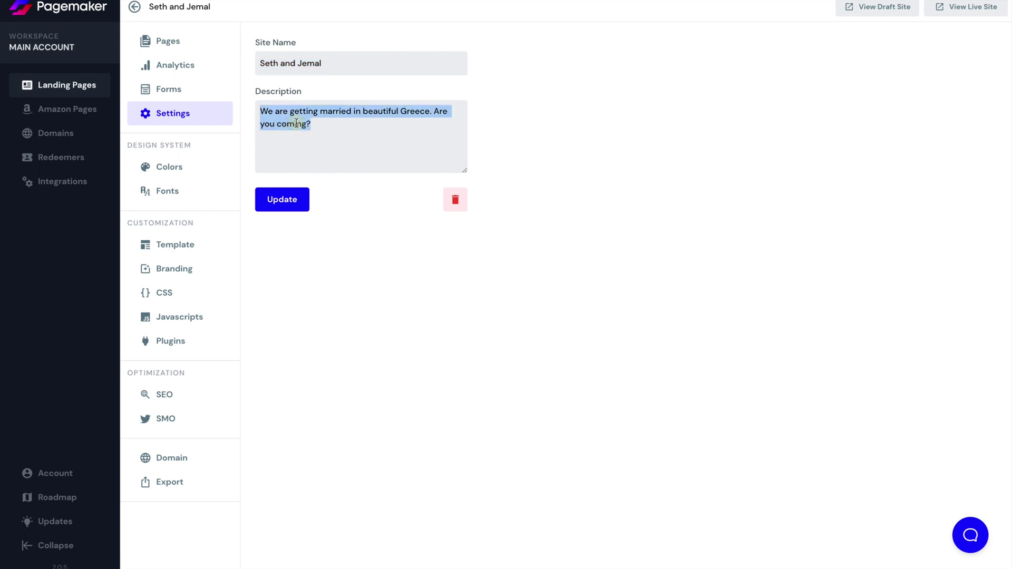
click(333, 143)
click(179, 94)
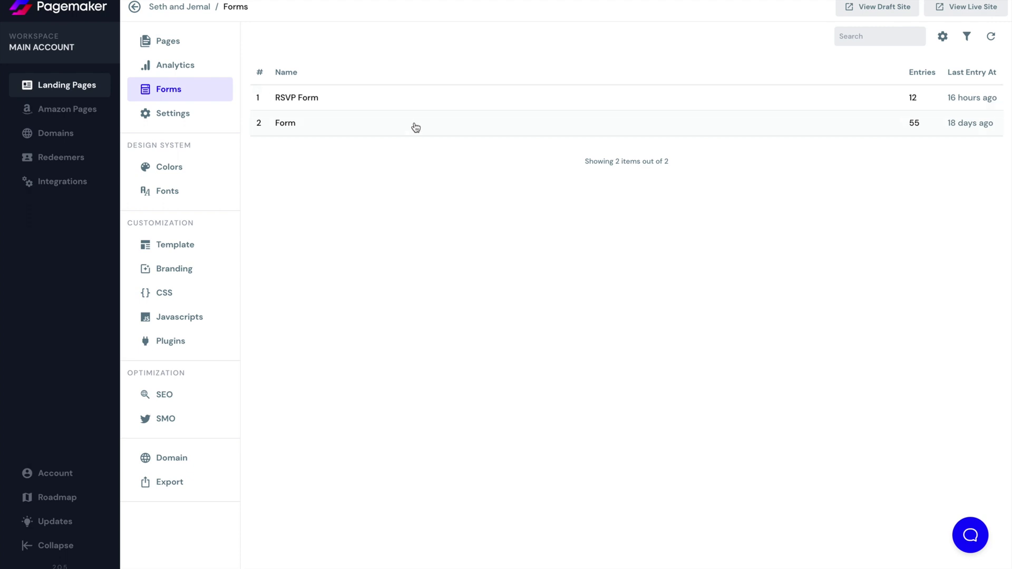
click(193, 73)
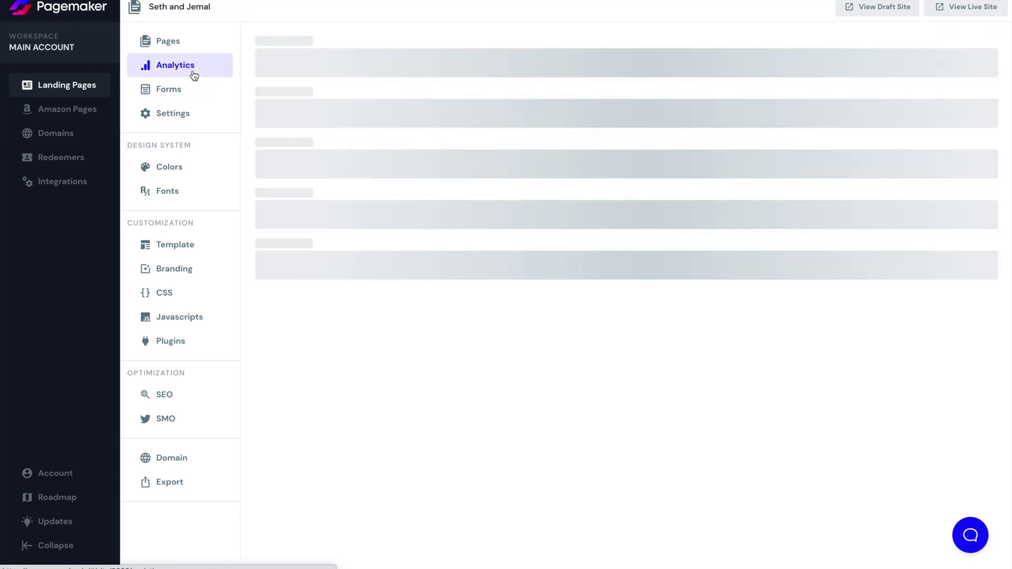